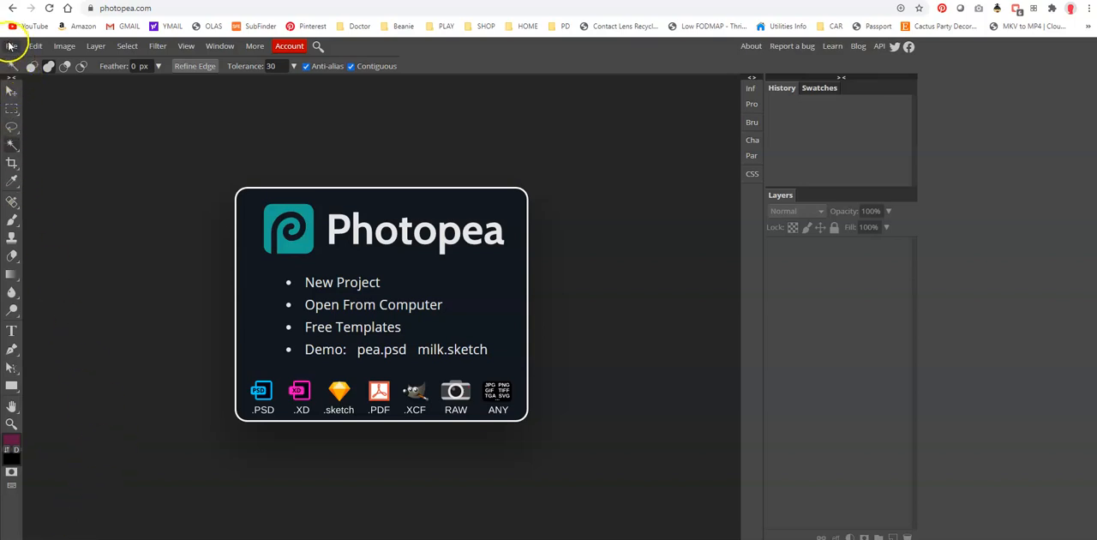
- Open the photo IMG_5868 from the Art 7 Online folder on the Desktop
click(10, 47)
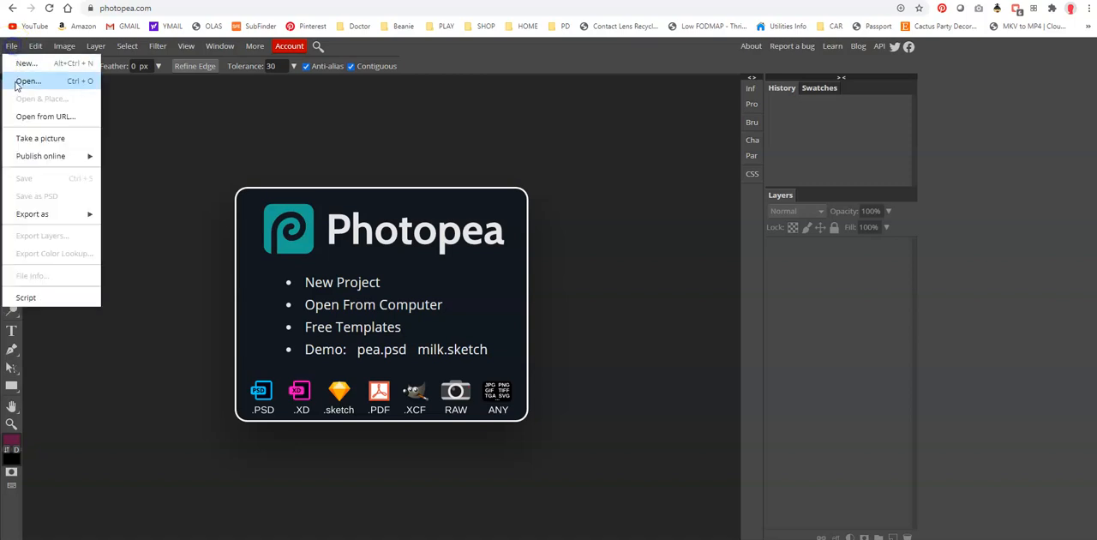
click(22, 83)
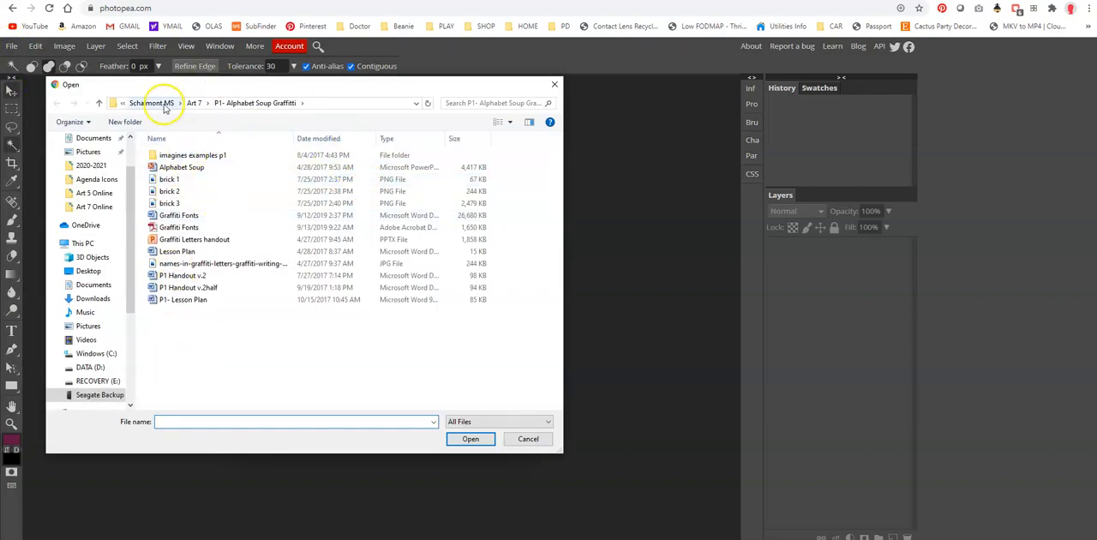
click(93, 271)
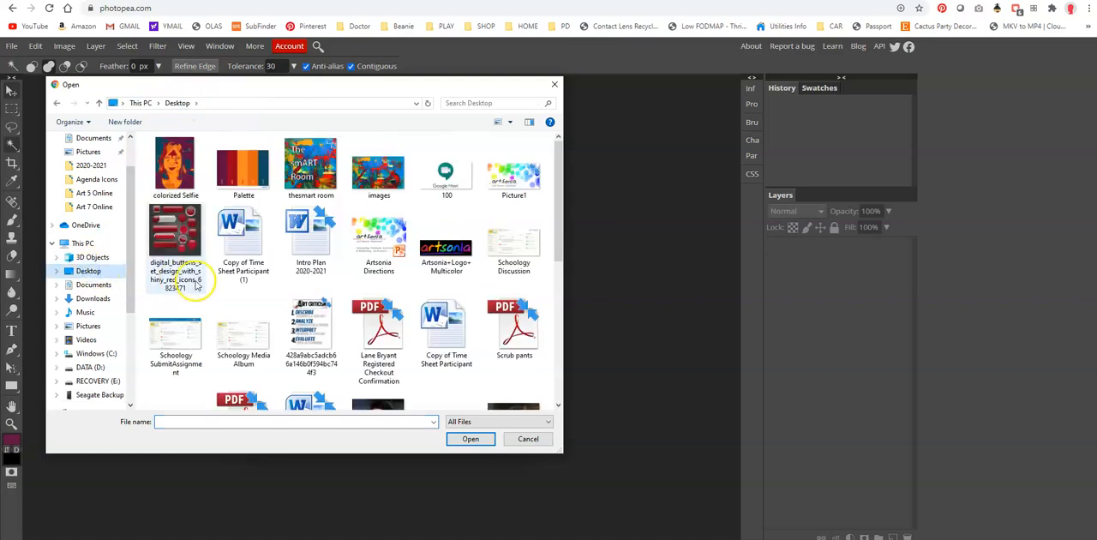
scroll(322, 300, down, 10)
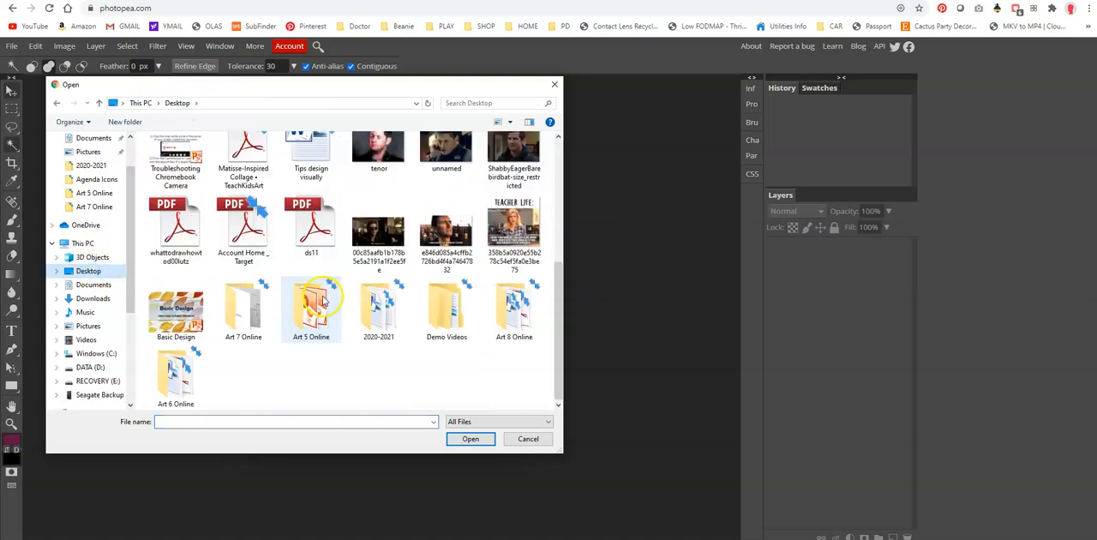
double_click(233, 306)
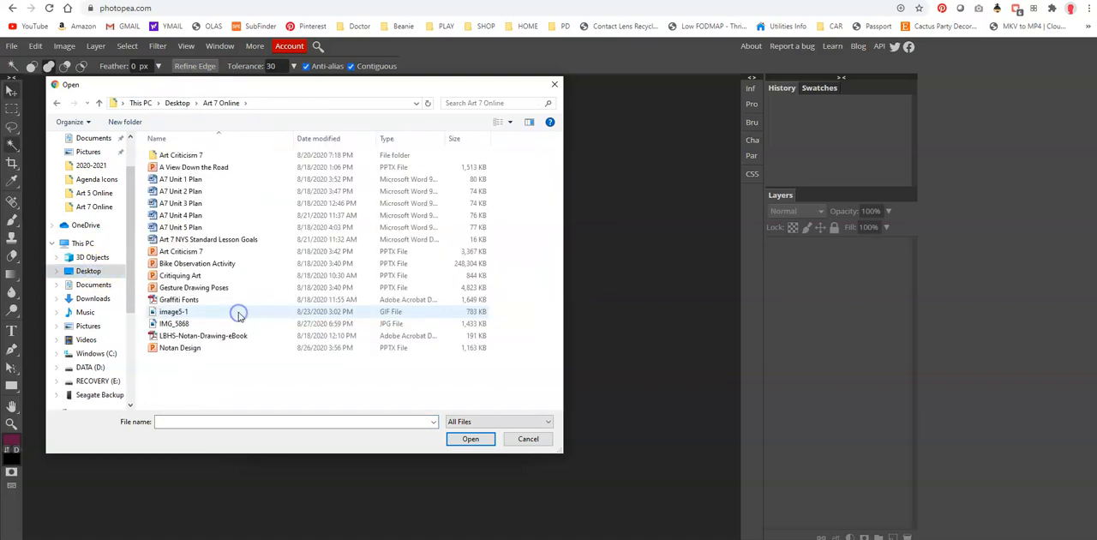
click(178, 324)
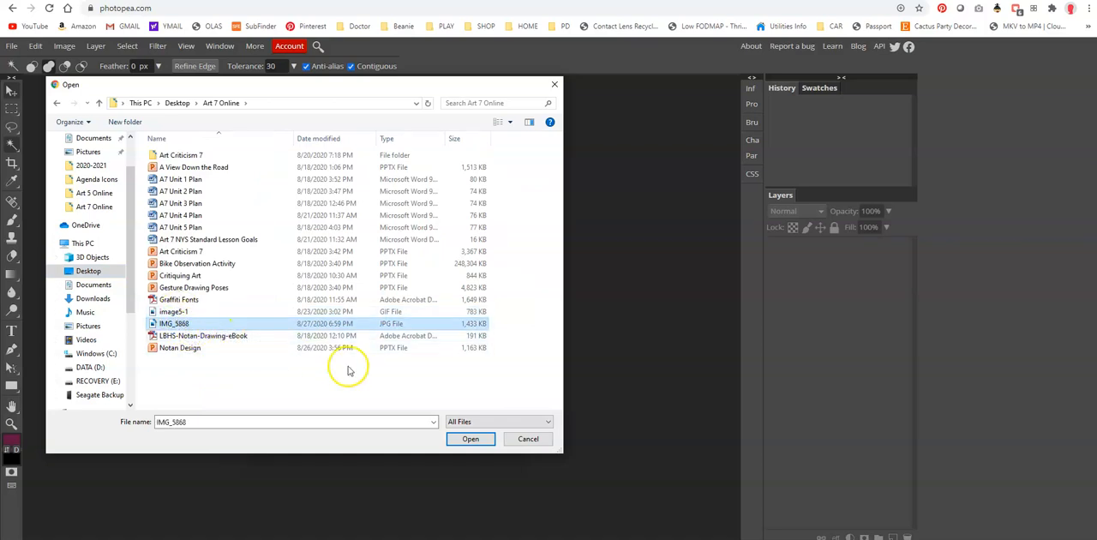
click(461, 439)
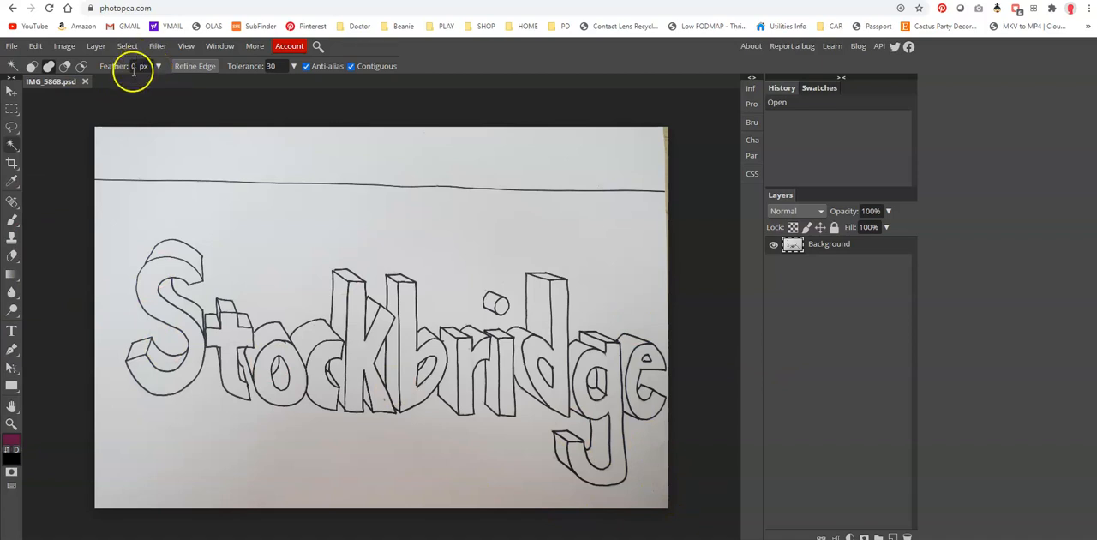
- Crop the photo to a rectangular selection of about 4000 × 2053 px around the Stockbridge lettering, excluding the horizontal line above, and deselect
click(12, 109)
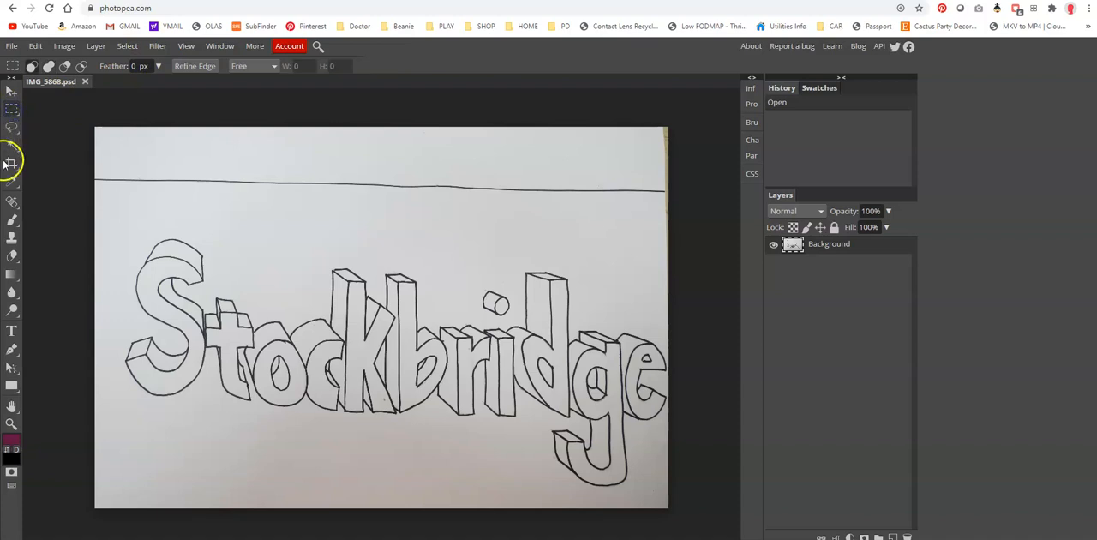
drag(95, 199, 669, 494)
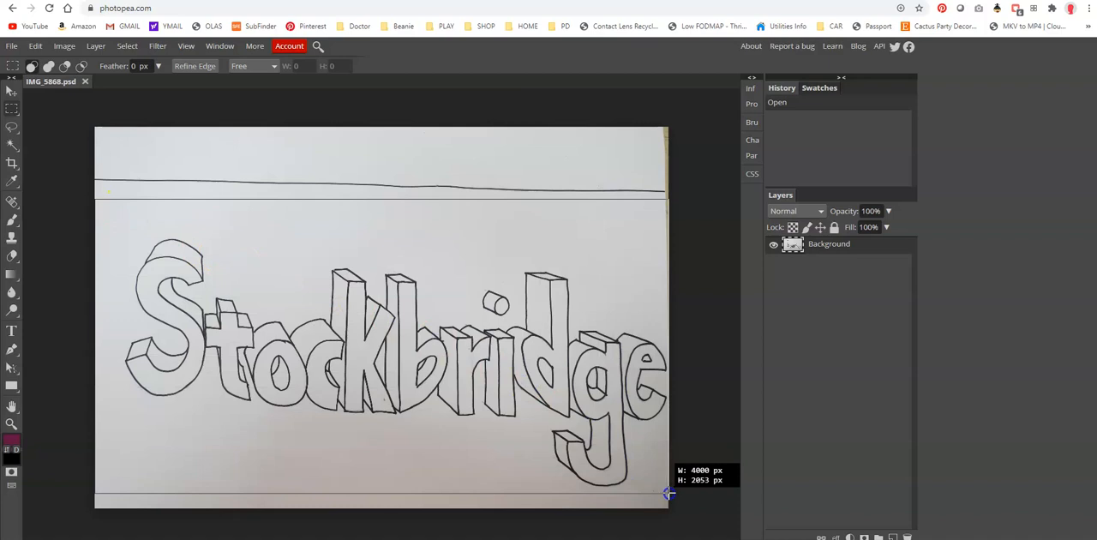
drag(669, 494, 667, 493)
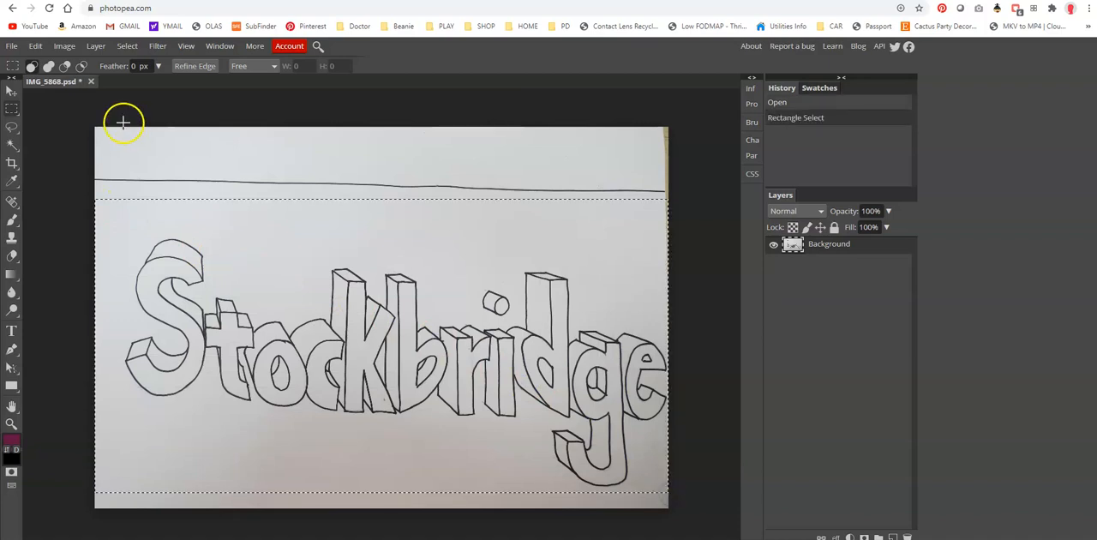
click(67, 47)
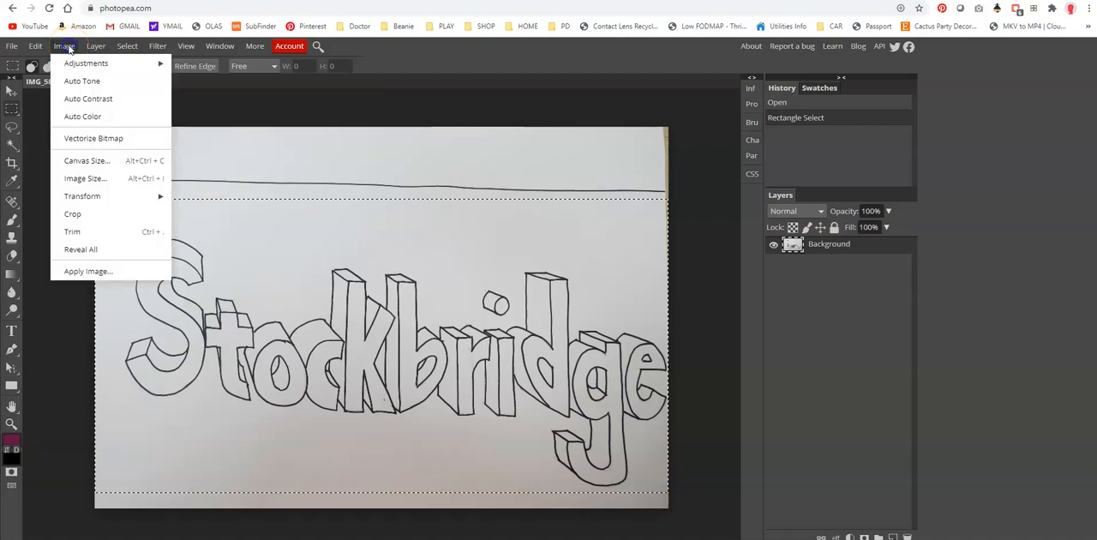
click(67, 211)
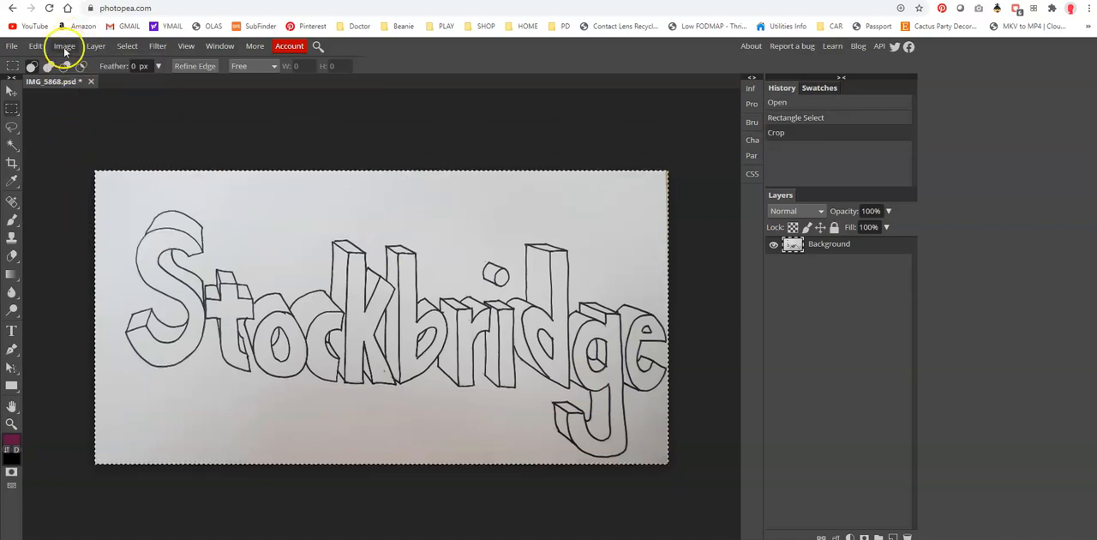
click(64, 48)
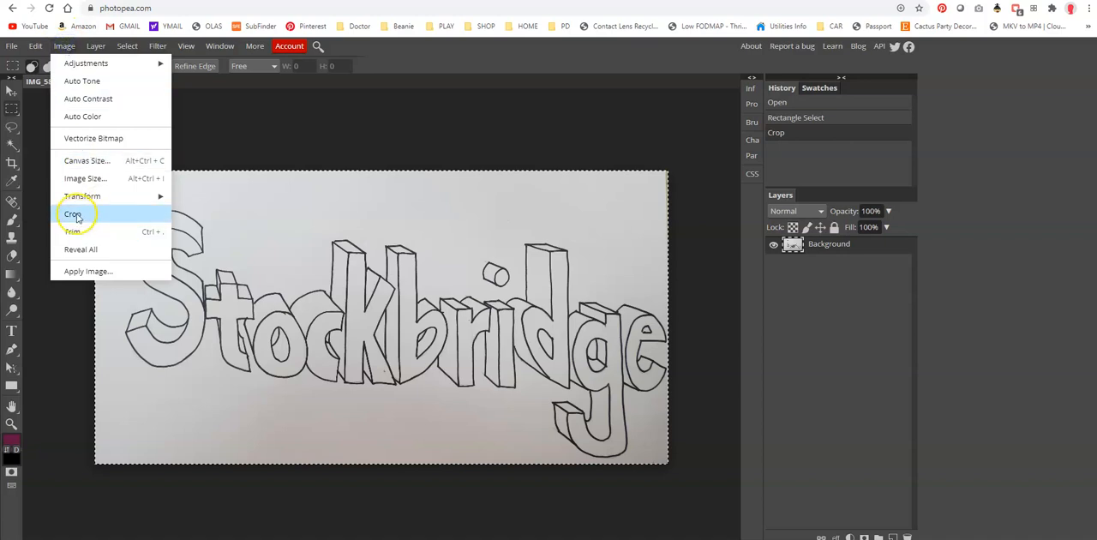
click(278, 120)
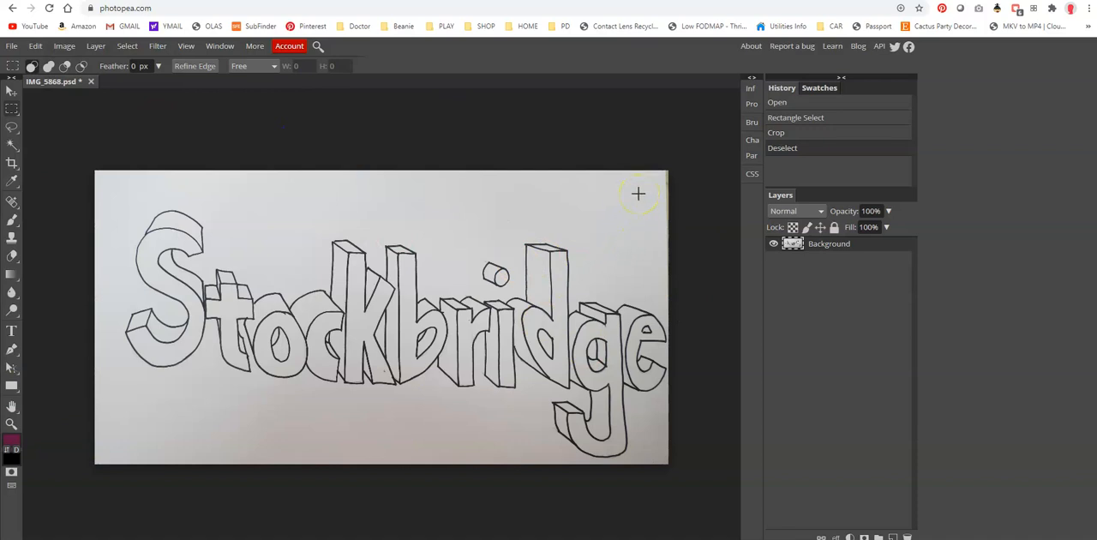
- Apply a Brightness/Contrast adjustment to the drawing with brightness 15 and contrast 99
click(66, 48)
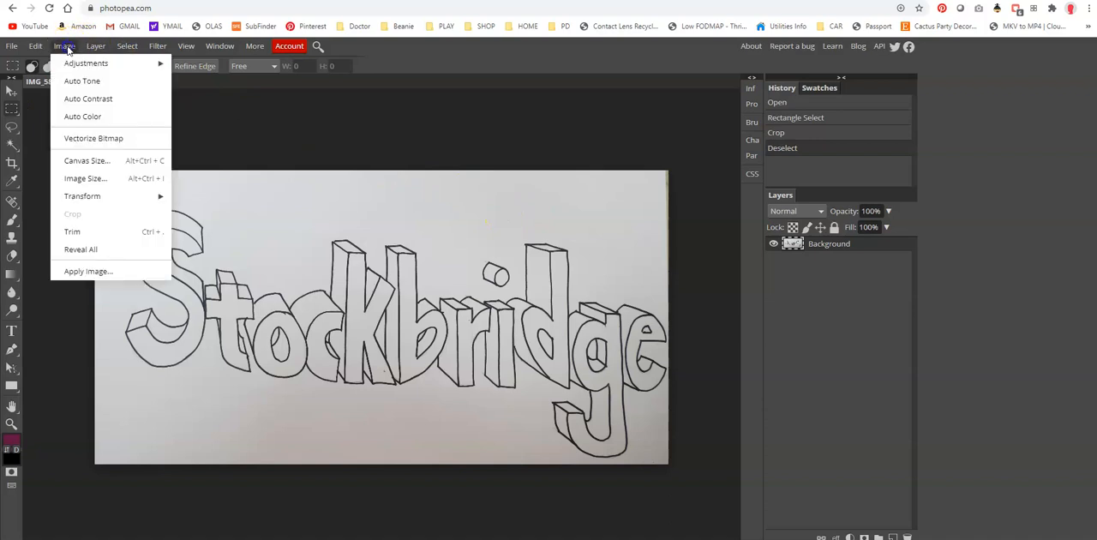
click(83, 67)
click(221, 65)
drag(224, 134, 533, 62)
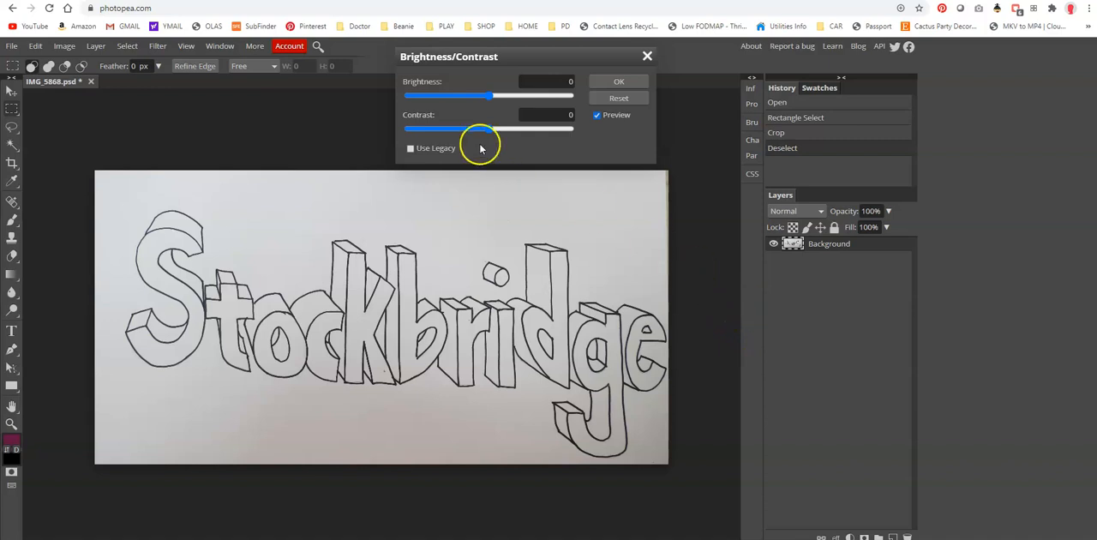
drag(488, 128, 564, 133)
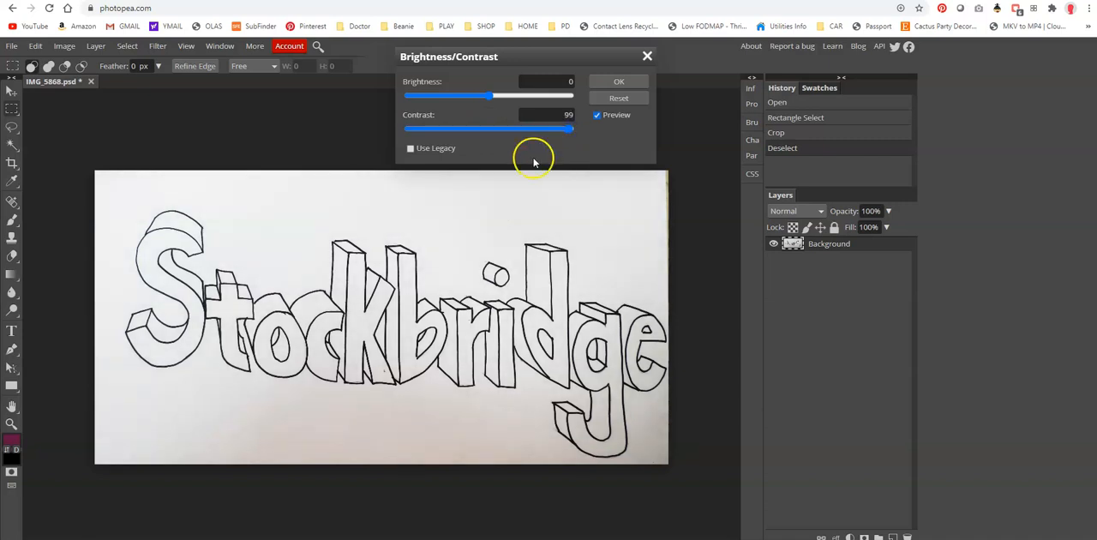
mouse_move(489, 95)
mouse_down()
mouse_move(521, 98)
mouse_move(456, 97)
mouse_move(499, 98)
mouse_up()
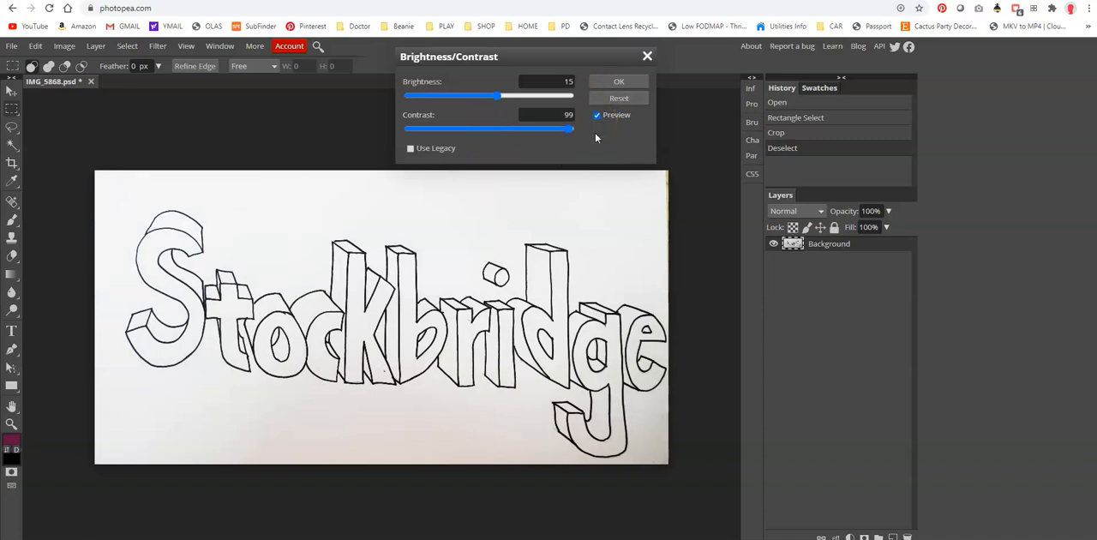
click(617, 82)
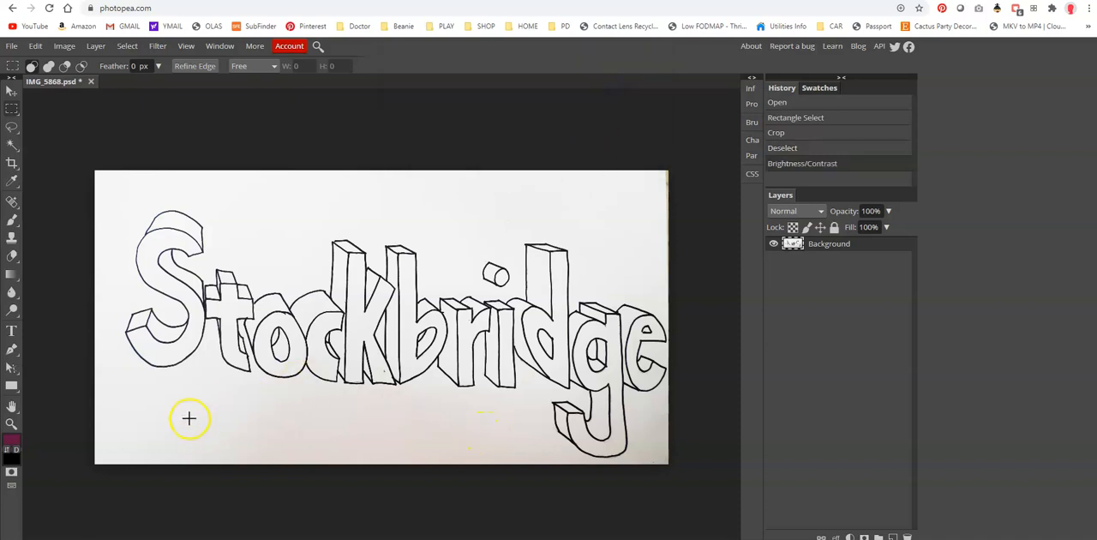
- Set up the Brush tool with black as the foreground colour and a size of 11 px
click(10, 424)
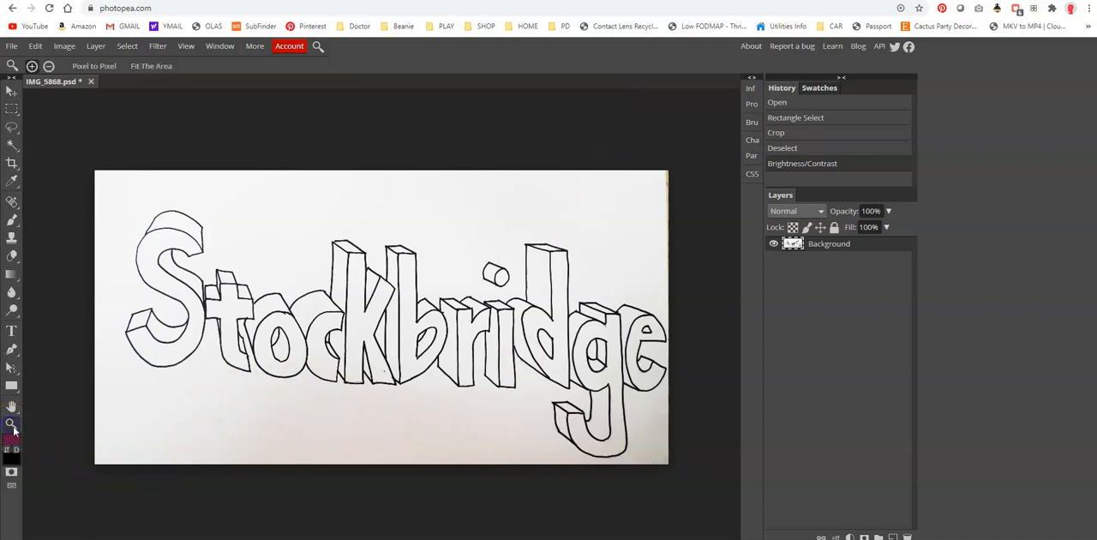
click(144, 288)
click(144, 289)
click(140, 295)
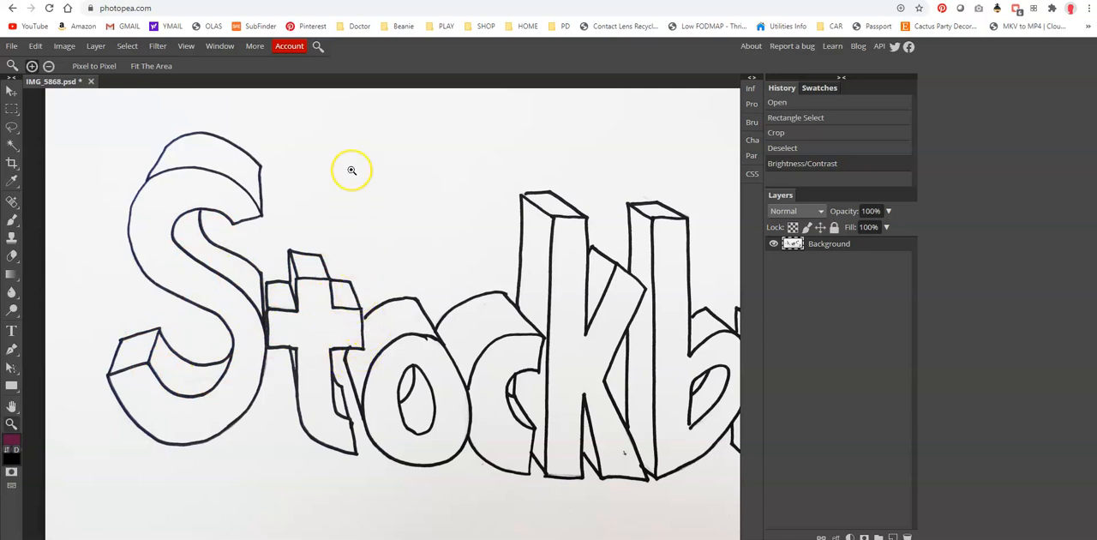
click(11, 222)
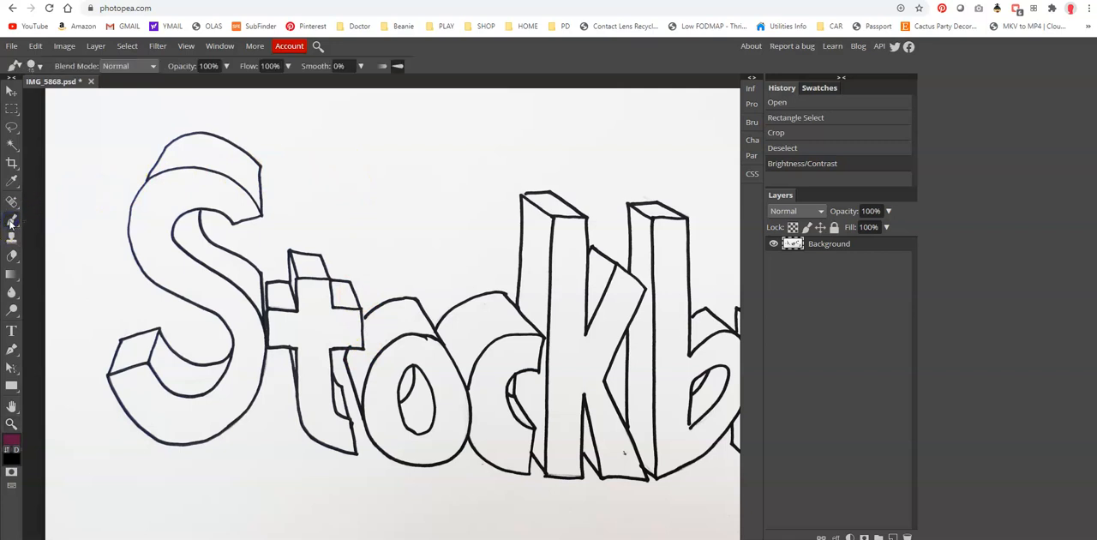
click(7, 450)
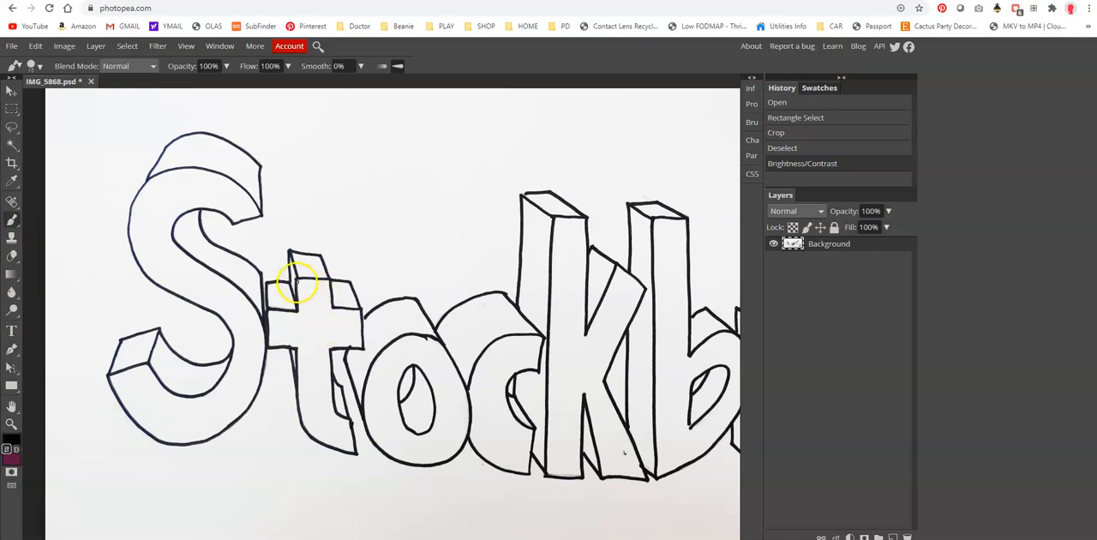
click(40, 66)
drag(57, 98, 49, 97)
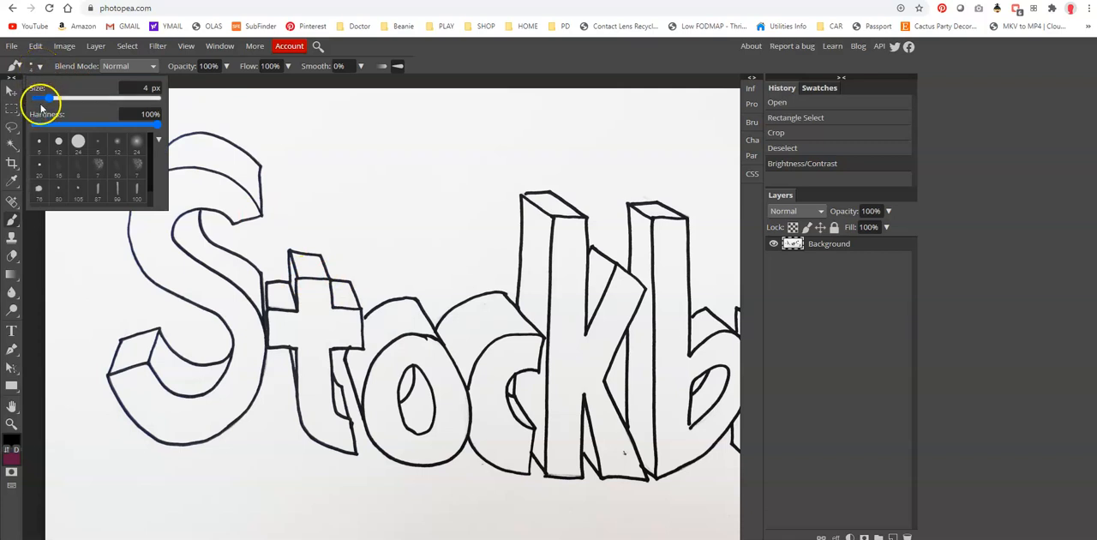
drag(49, 97, 59, 100)
- Paint over the gap in the outline where the first t meets the o
drag(359, 336, 360, 313)
click(363, 318)
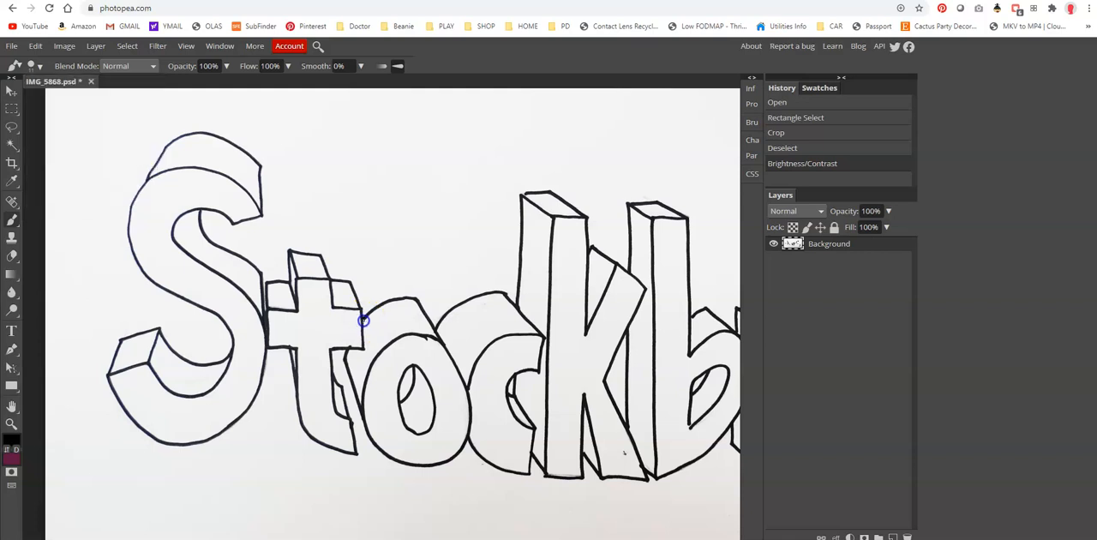
click(363, 320)
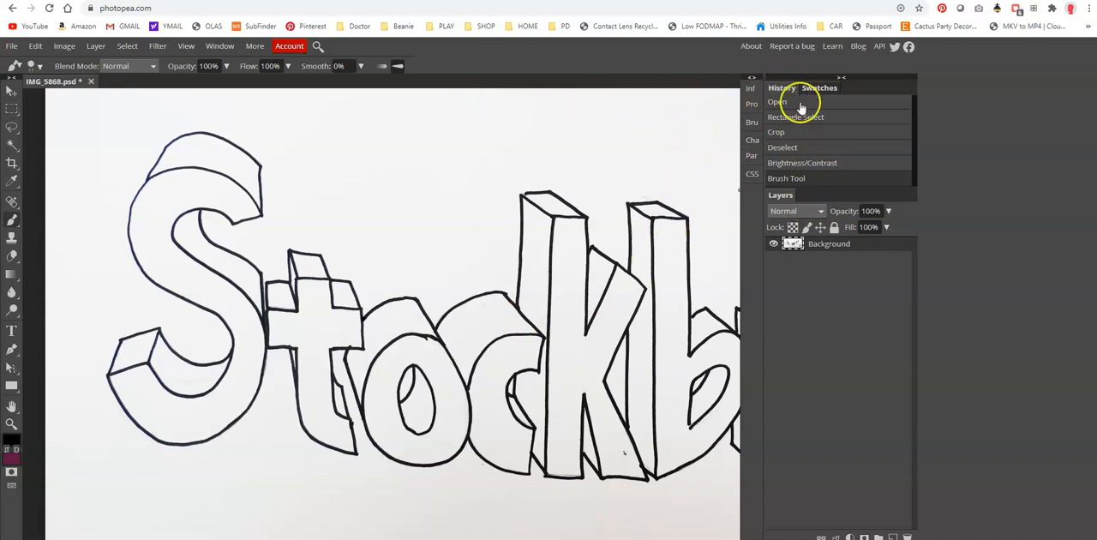
- Show the Navigator and close the small outline gaps on the k, b and r with brush dabs
click(220, 46)
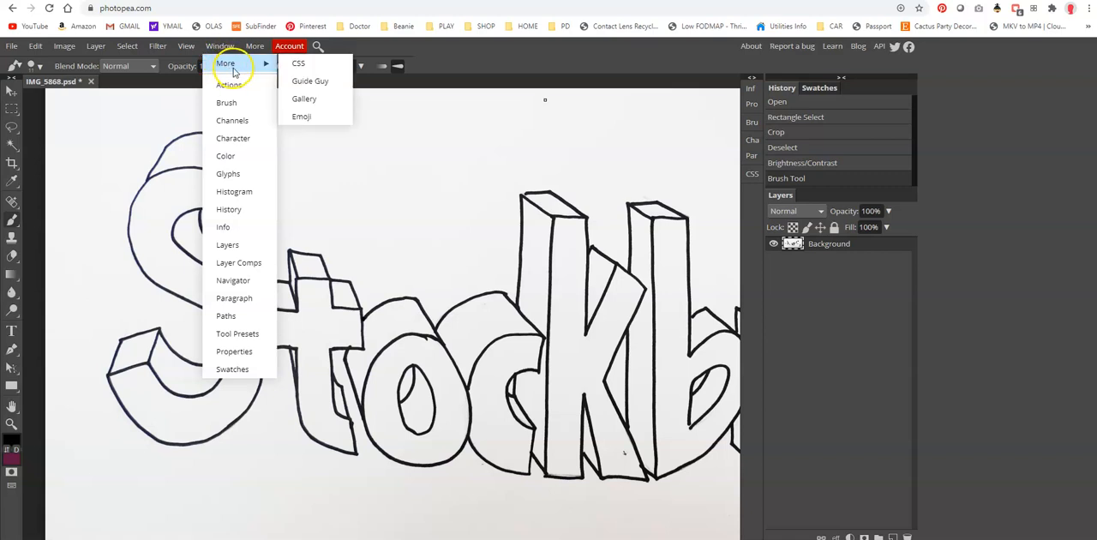
click(246, 283)
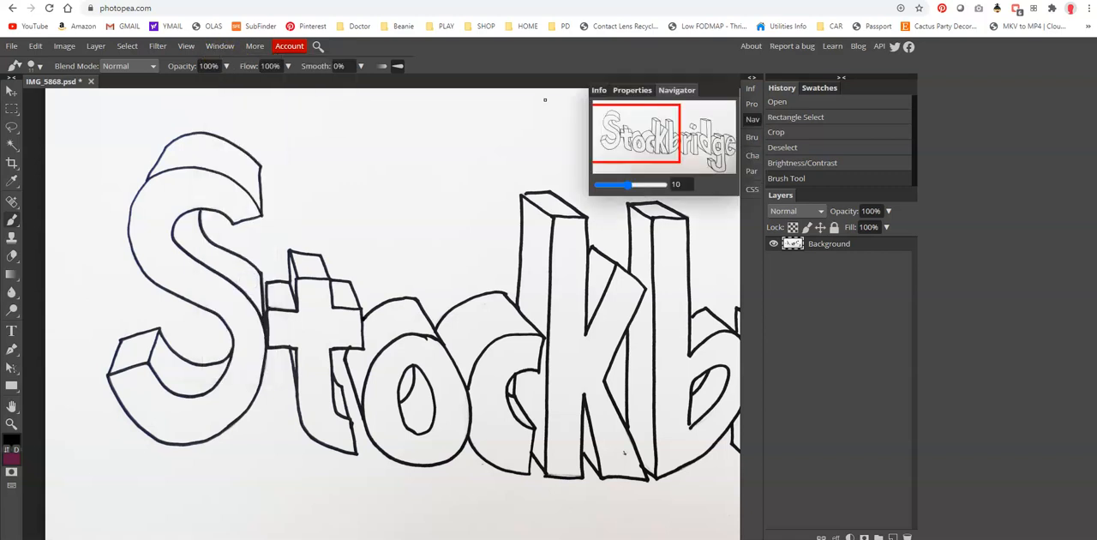
drag(657, 162, 670, 130)
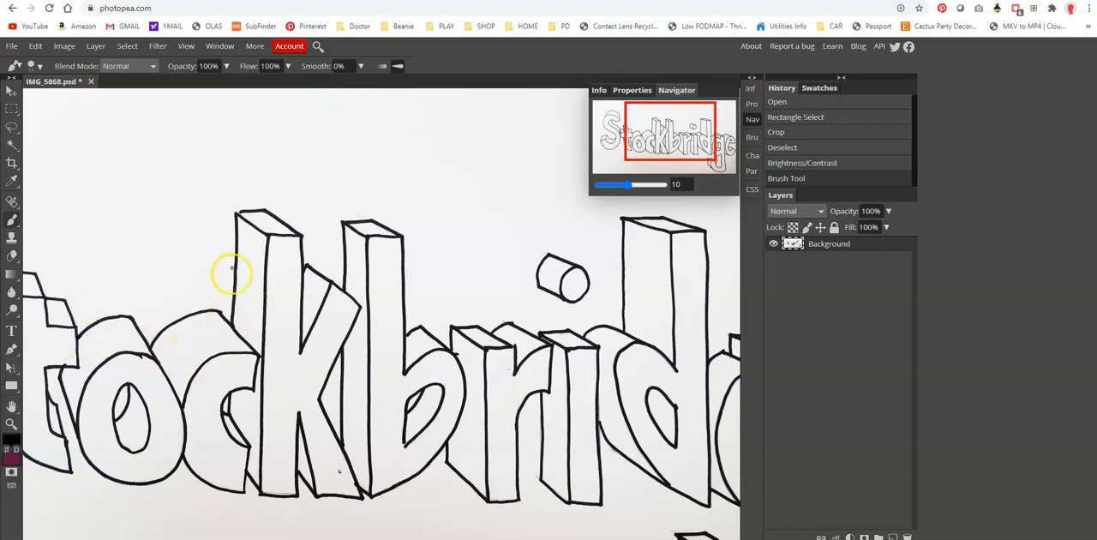
click(239, 212)
click(237, 215)
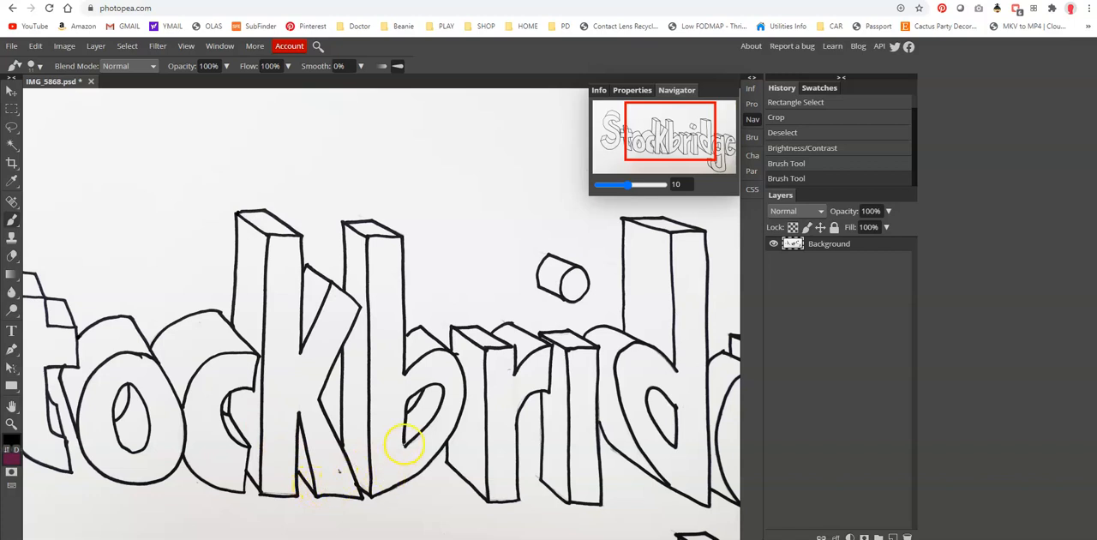
click(405, 446)
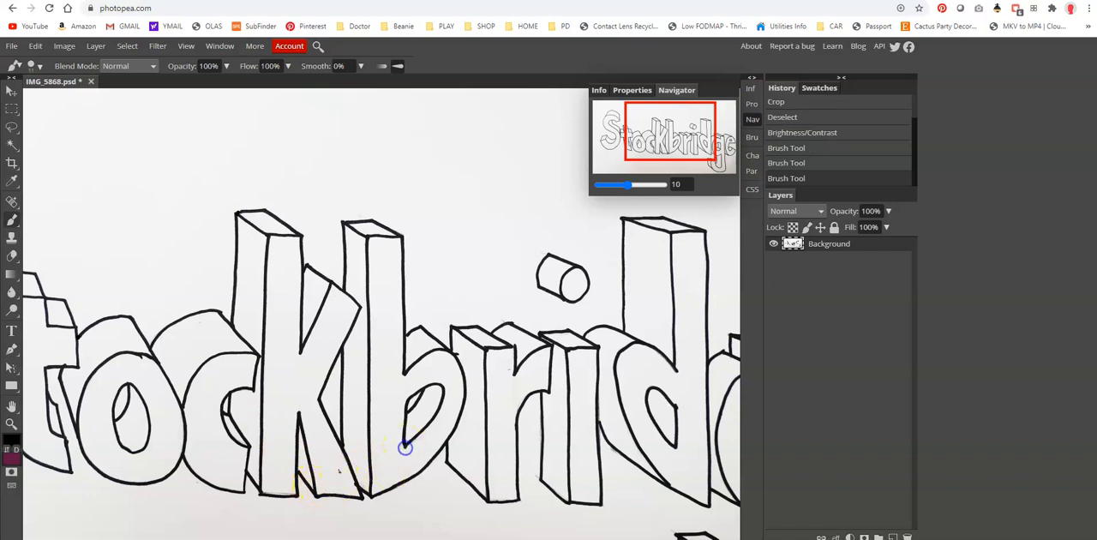
click(406, 335)
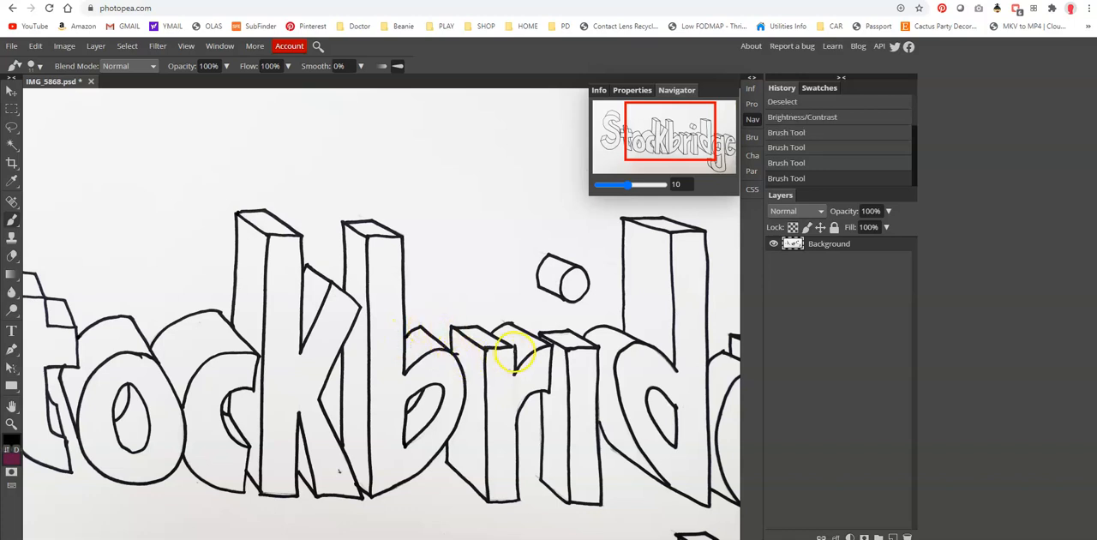
click(512, 347)
click(513, 347)
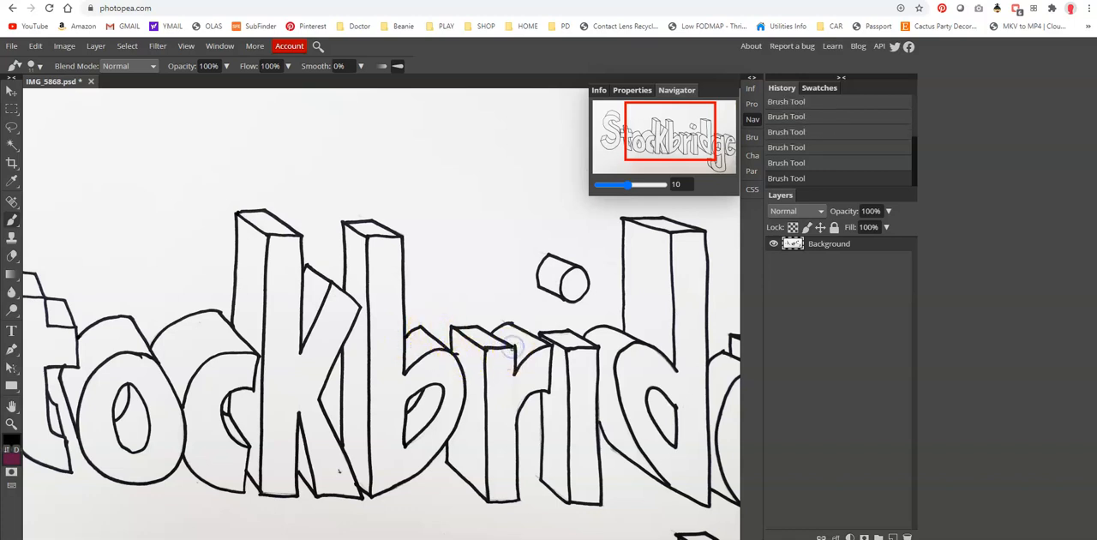
- Fit the whole drawing in the view and collapse the Navigator
drag(644, 143, 698, 146)
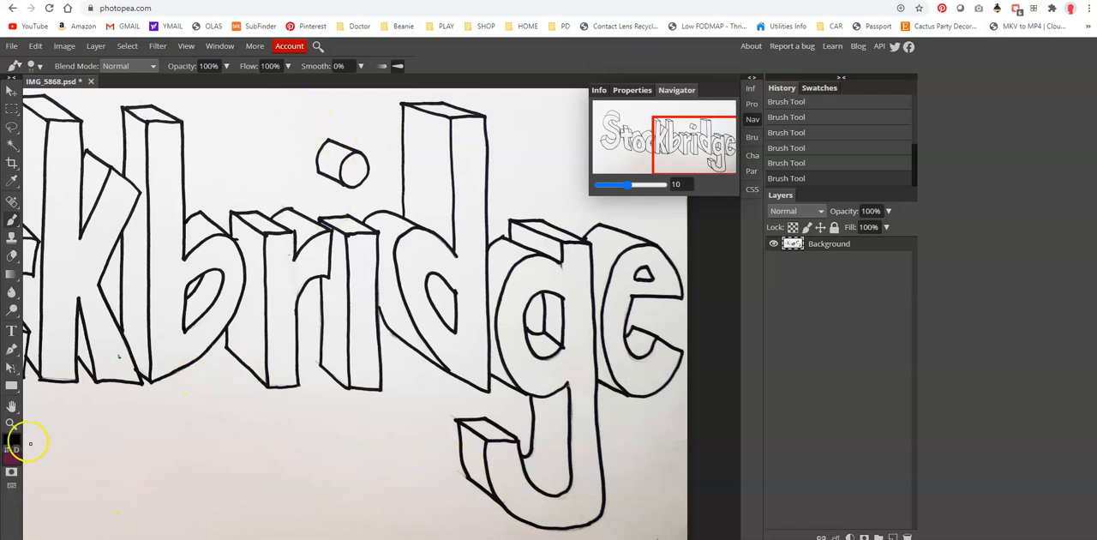
click(10, 423)
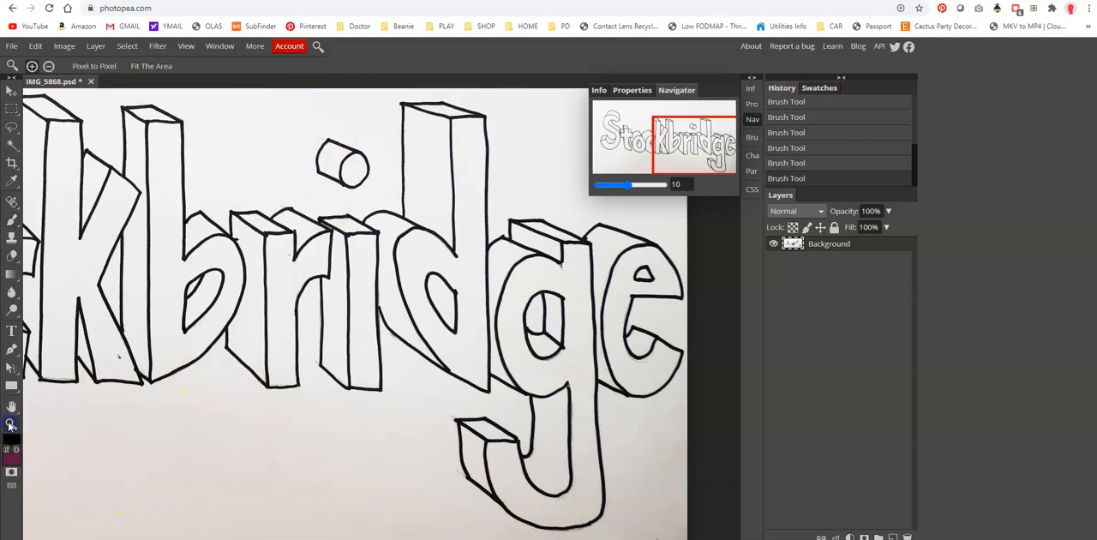
click(151, 66)
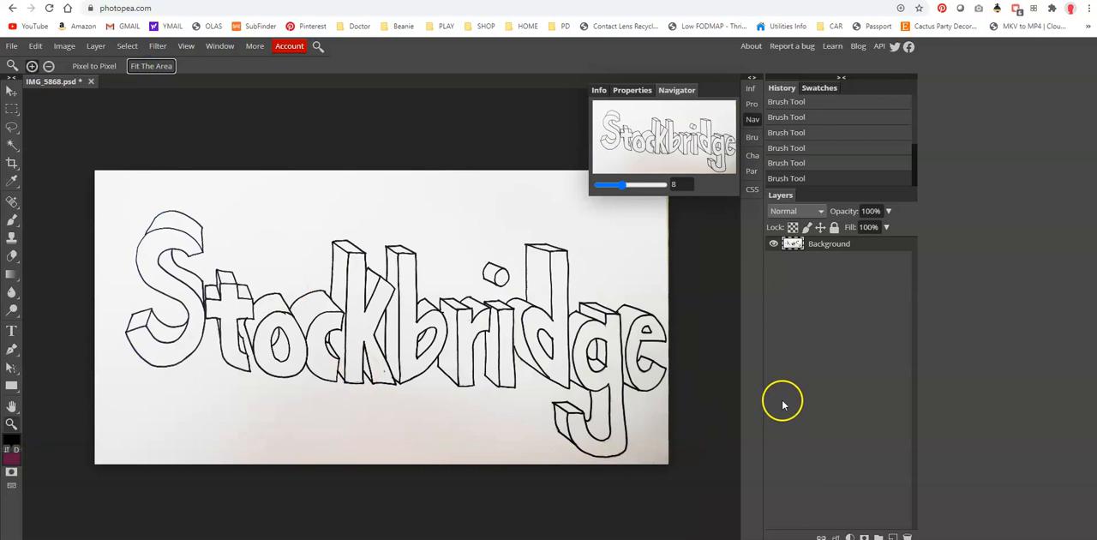
click(752, 120)
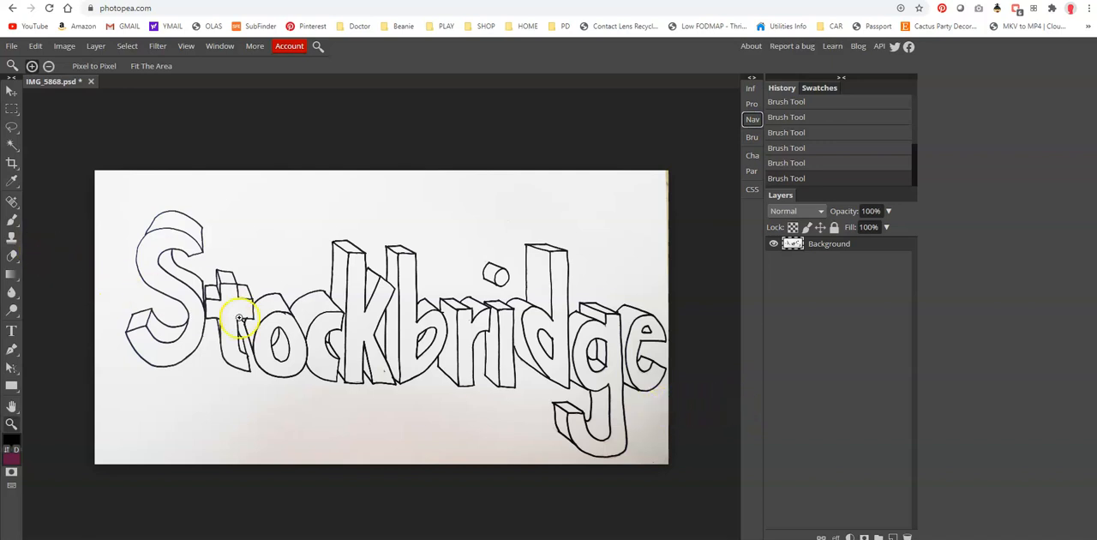
drag(327, 341, 358, 385)
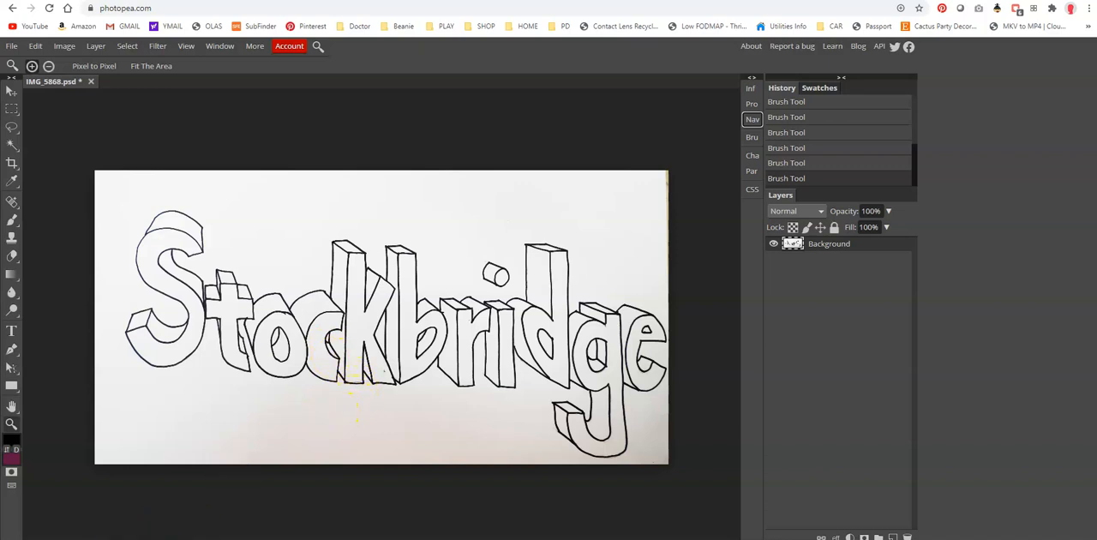